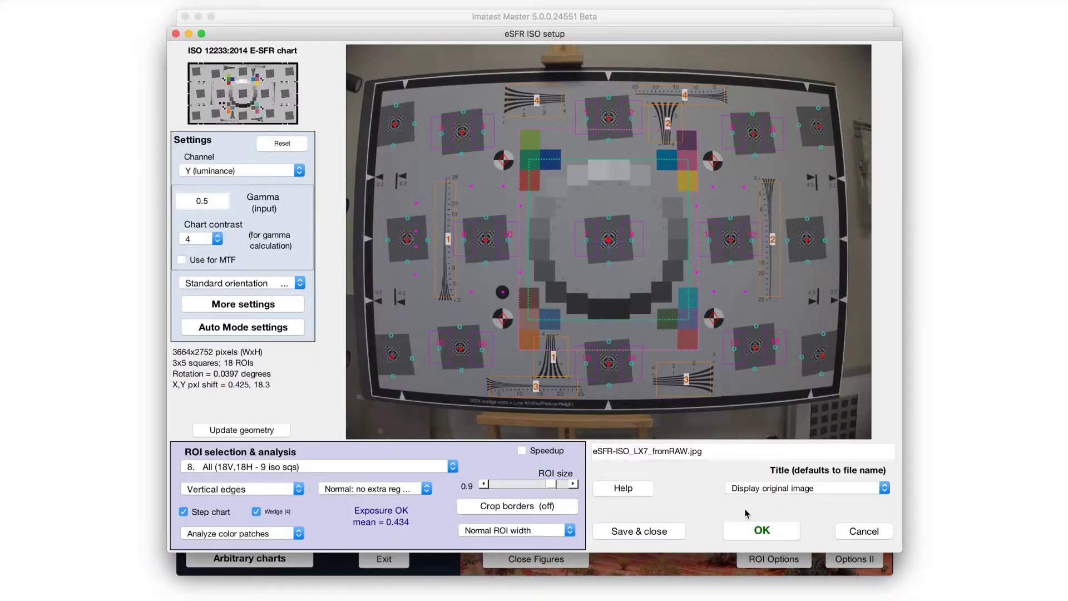
Run eSFR ISO, then save HTML and PDF reports straight to the Desktop, no subfolder
left_click(762, 530)
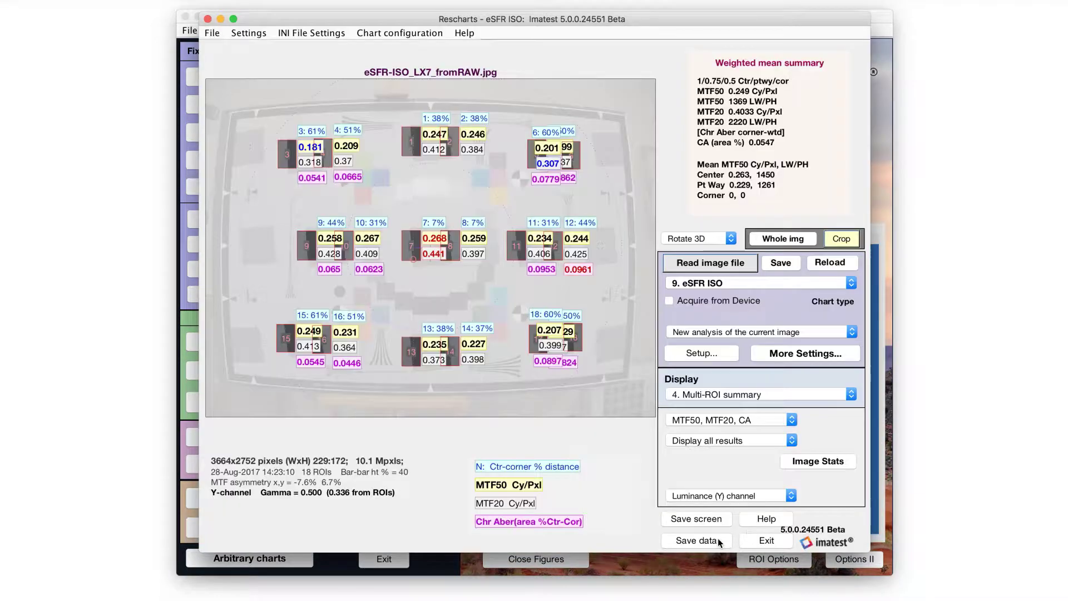
left_click(697, 540)
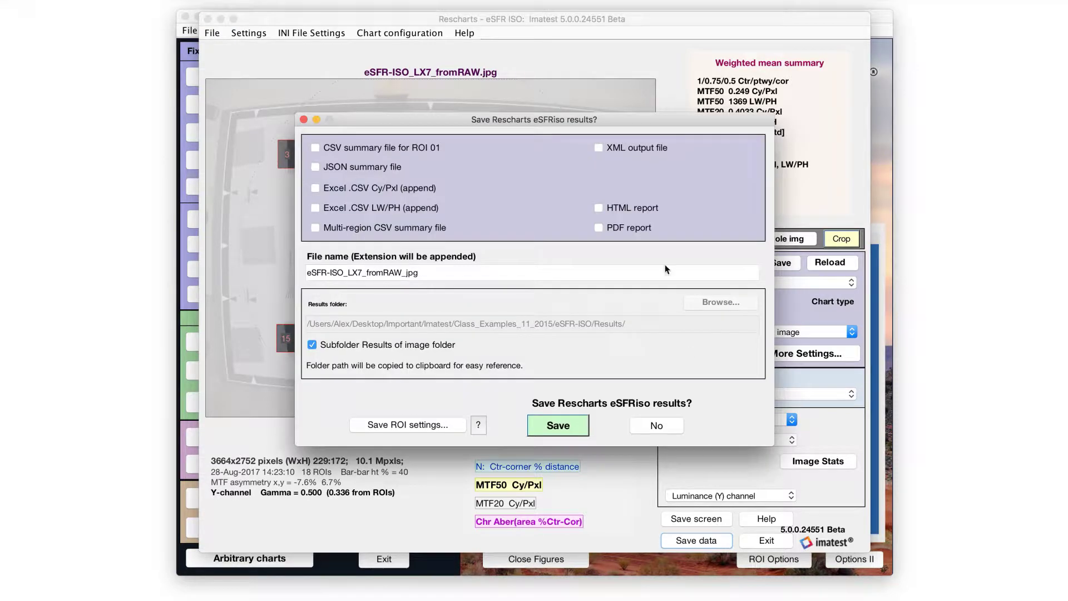
left_click(313, 345)
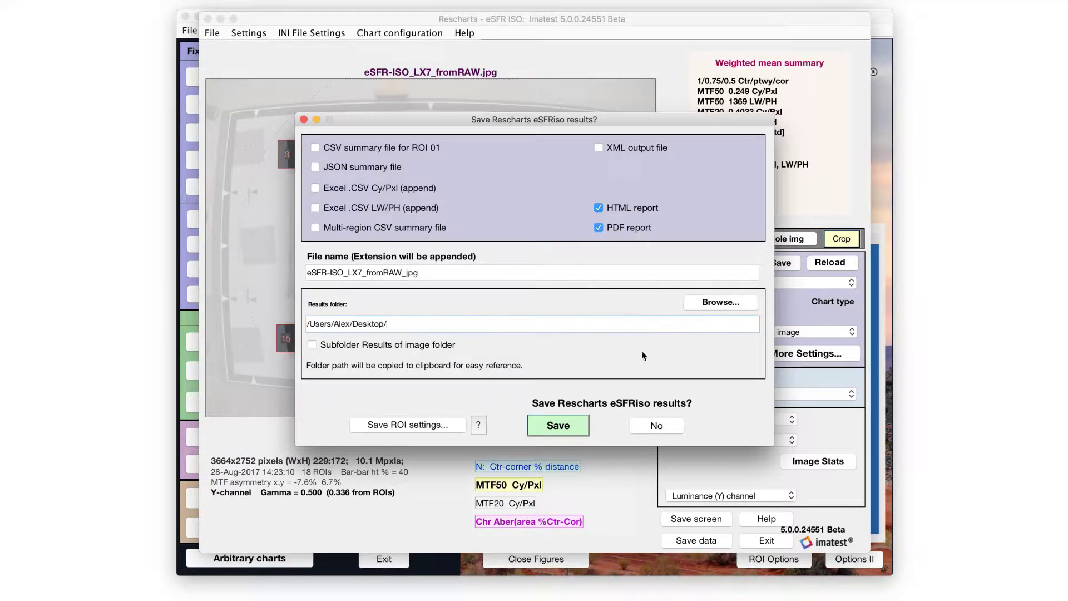
left_click(573, 423)
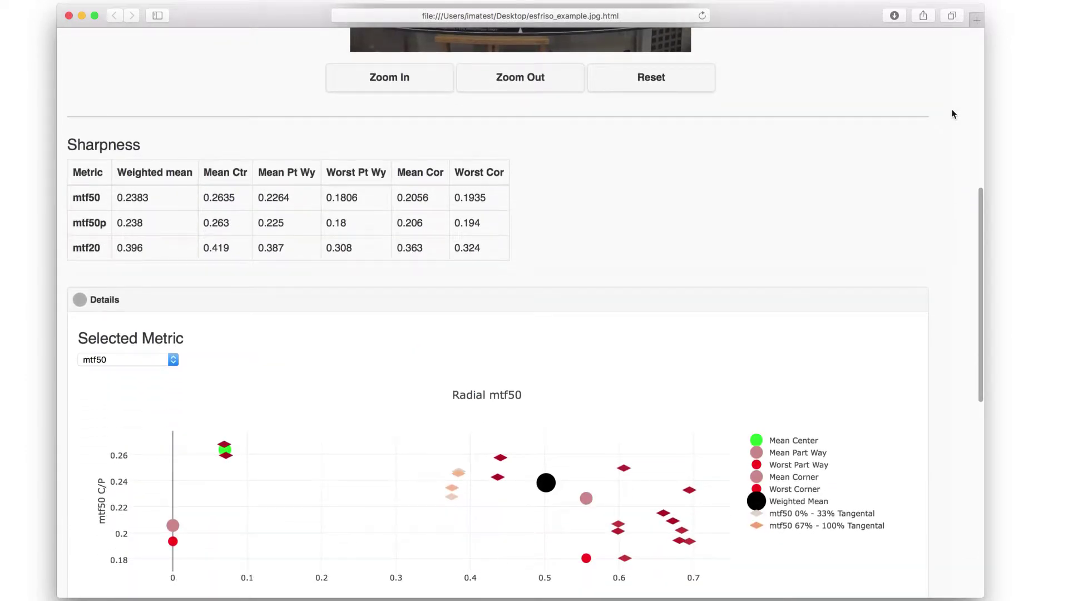
scroll(954, 114, "down", 10)
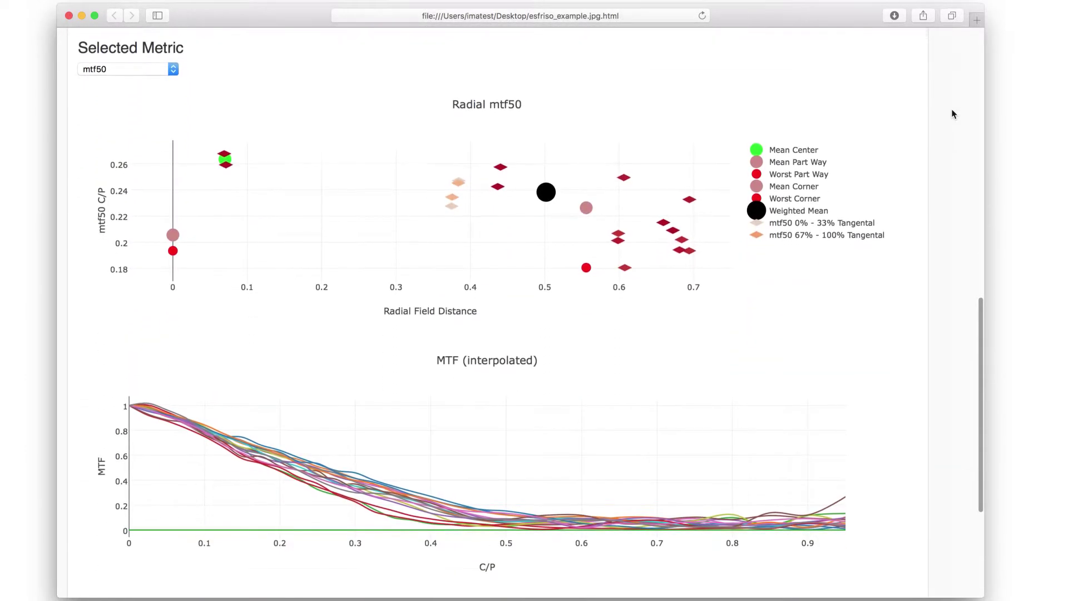
scroll(954, 115, "down", 1)
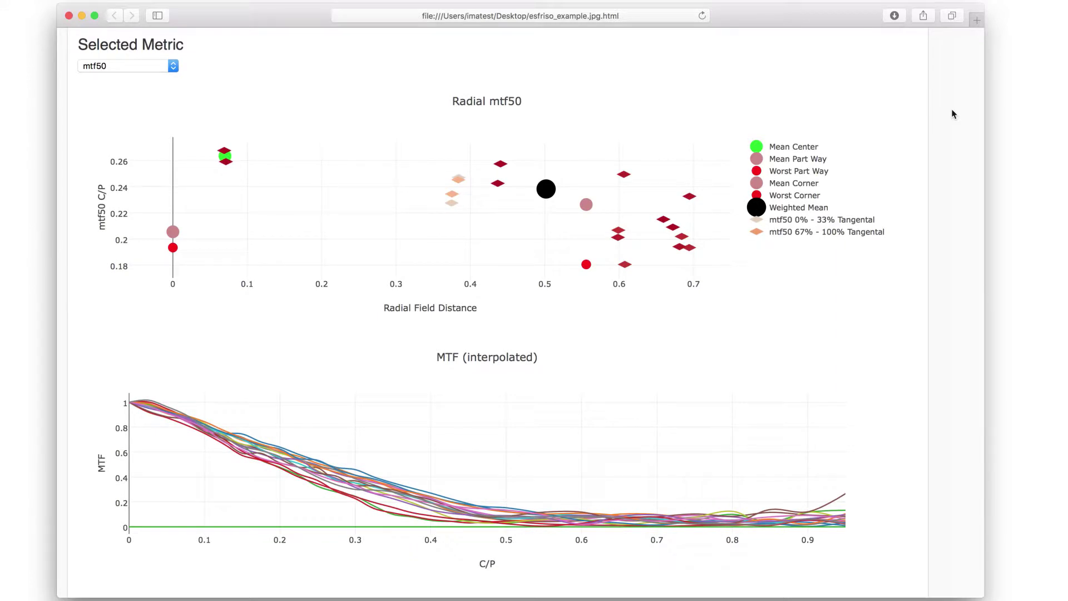
scroll(954, 115, "down", 8)
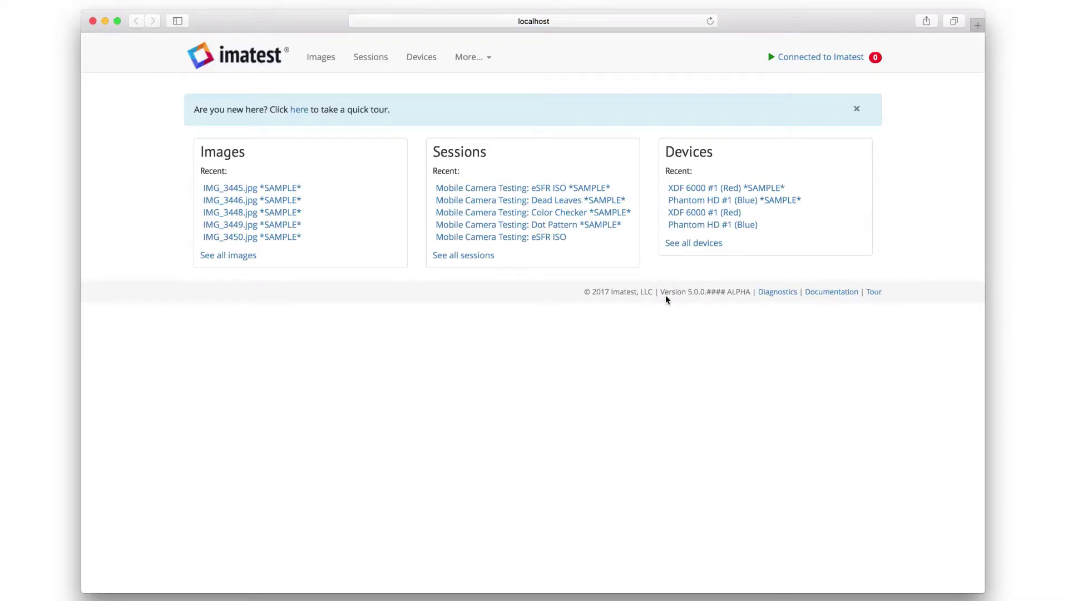
Run eSFR ISO Auto on IMG_3445.jpg from the Images list and view its MTF50 results
left_click(322, 57)
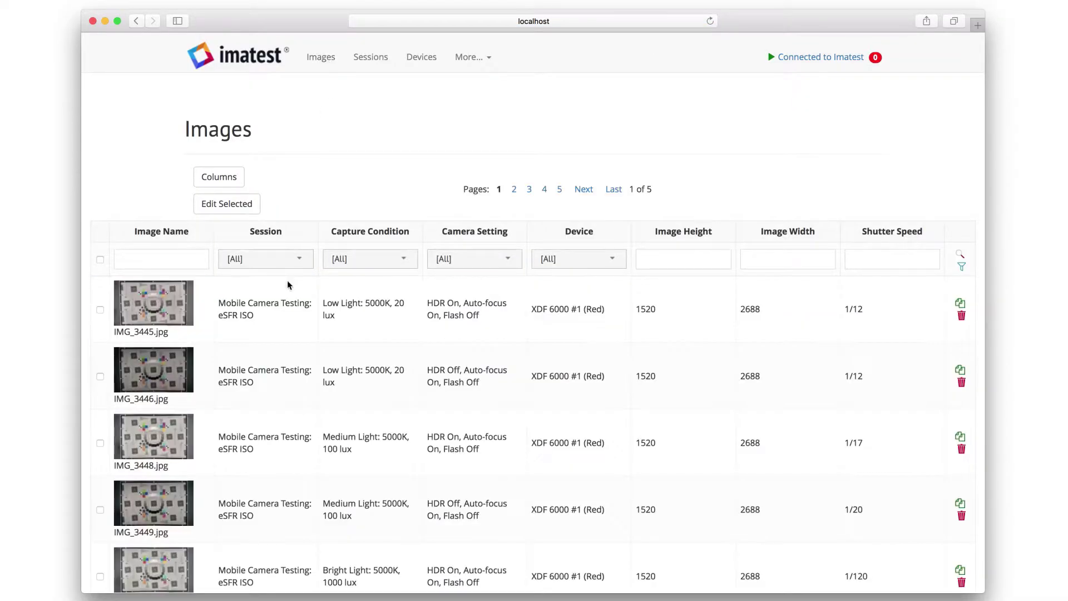
left_click(285, 318)
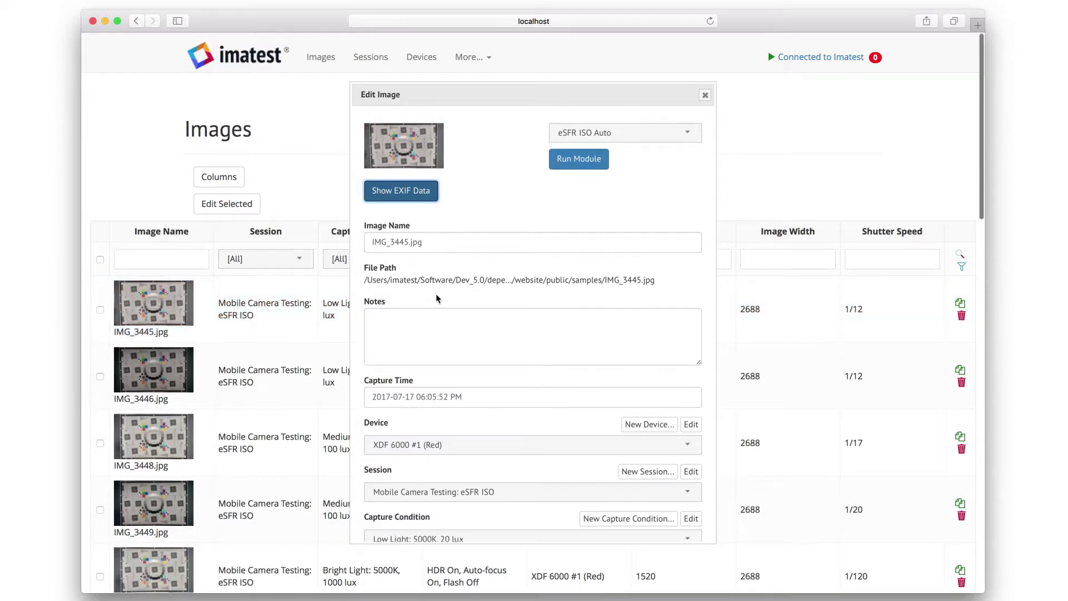
scroll(436, 298, "down", 3)
scroll(436, 297, "down", 3)
scroll(437, 298, "down", 3)
scroll(436, 298, "down", 3)
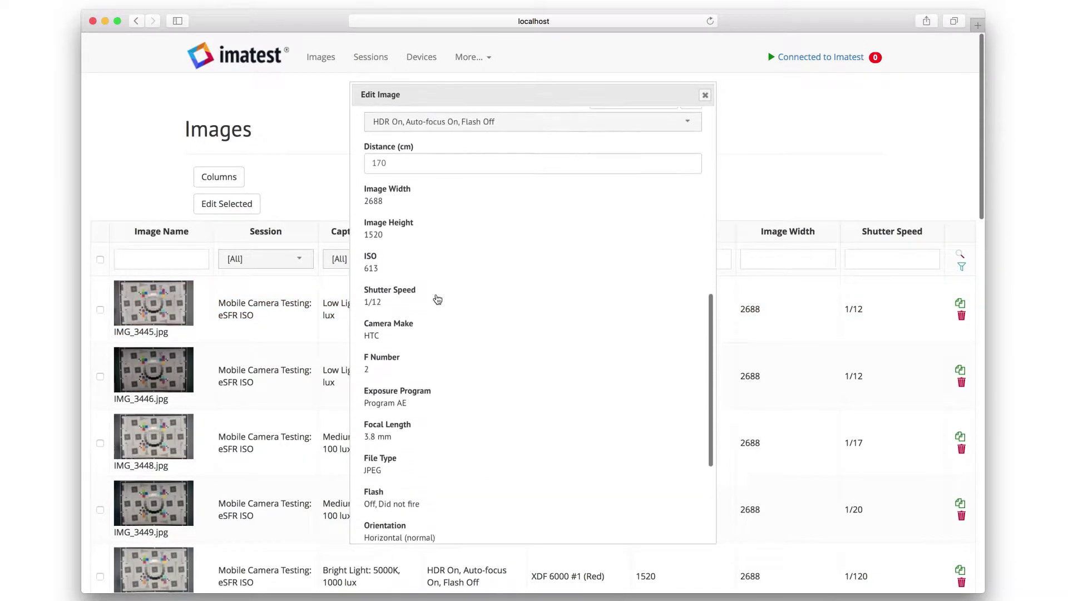
scroll(437, 298, "down", 2)
scroll(437, 298, "down", 3)
scroll(436, 298, "up", 5)
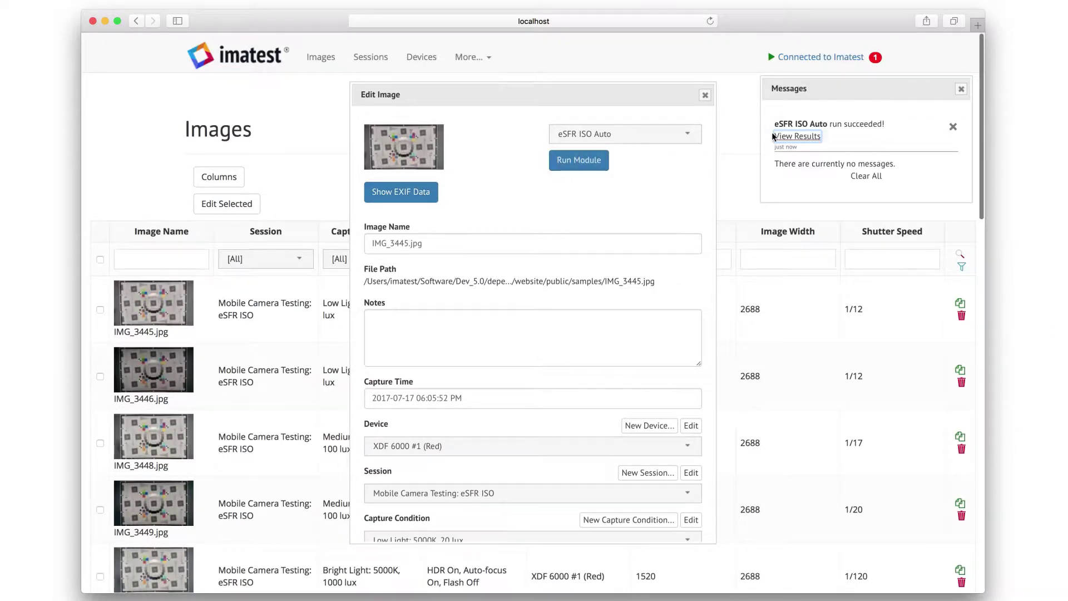
left_click(780, 142)
scroll(789, 133, "down", 5)
scroll(789, 133, "down", 5)
scroll(789, 134, "down", 5)
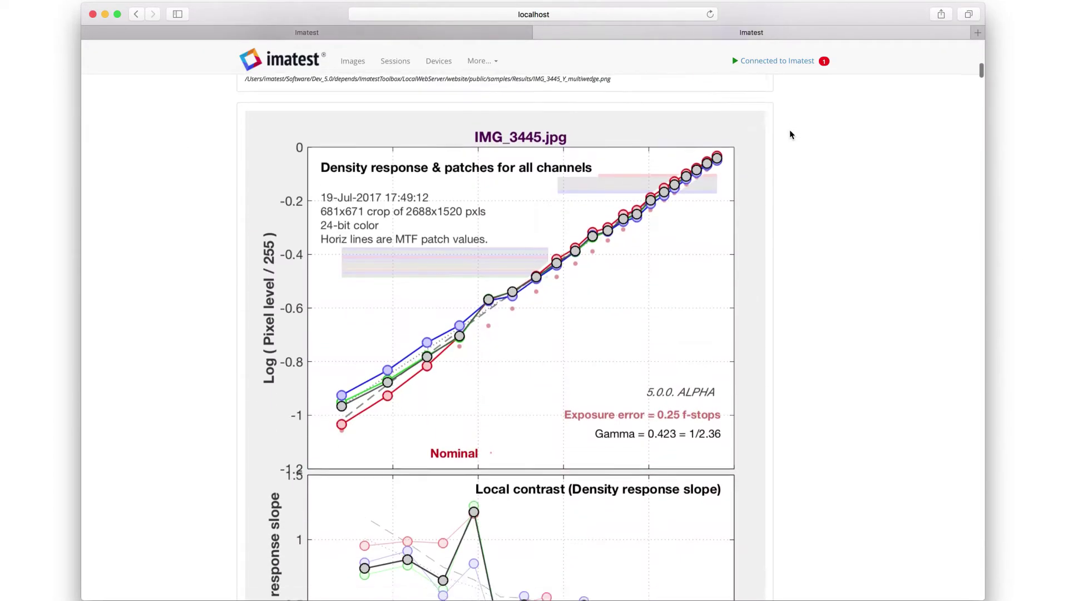
scroll(790, 134, "down", 5)
scroll(789, 134, "down", 5)
scroll(790, 133, "down", 5)
scroll(789, 134, "down", 5)
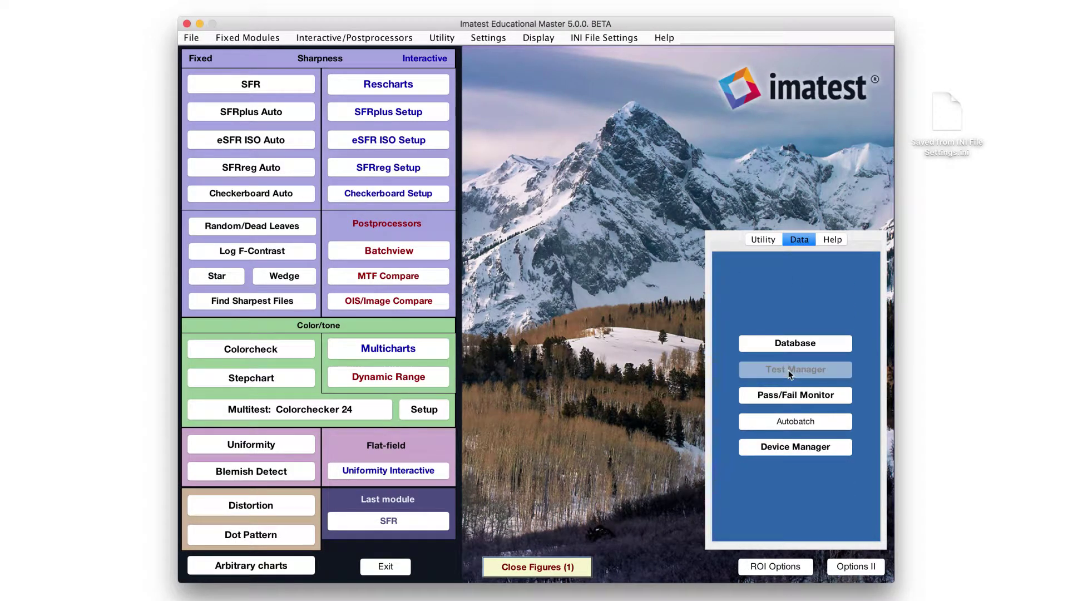
Create a free-style test plan showing a distance field, with results stored on the Desktop
left_click(232, 114)
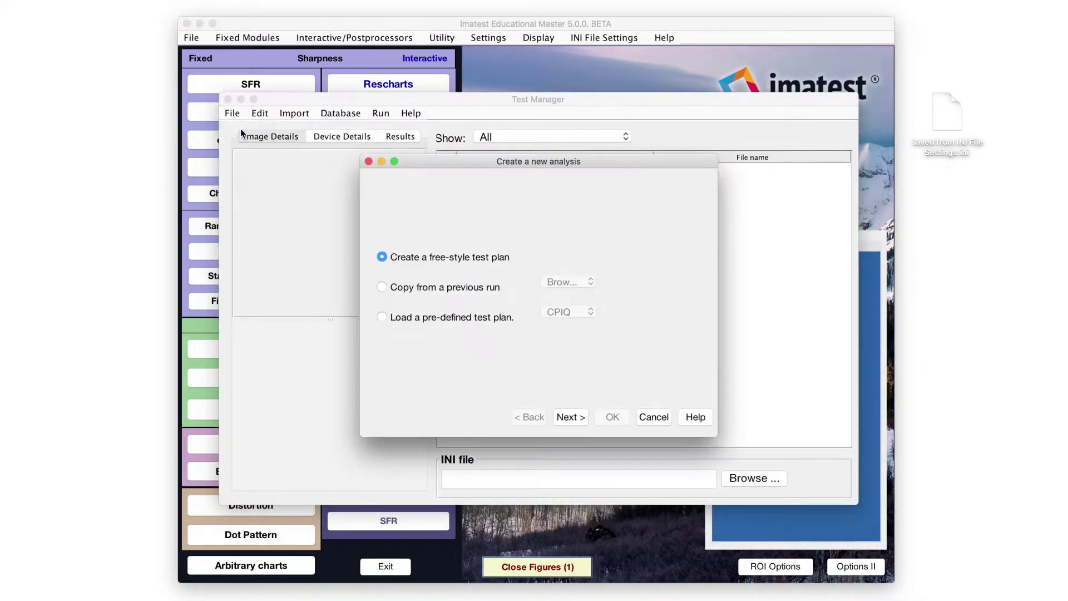
left_click(569, 417)
type("distance")
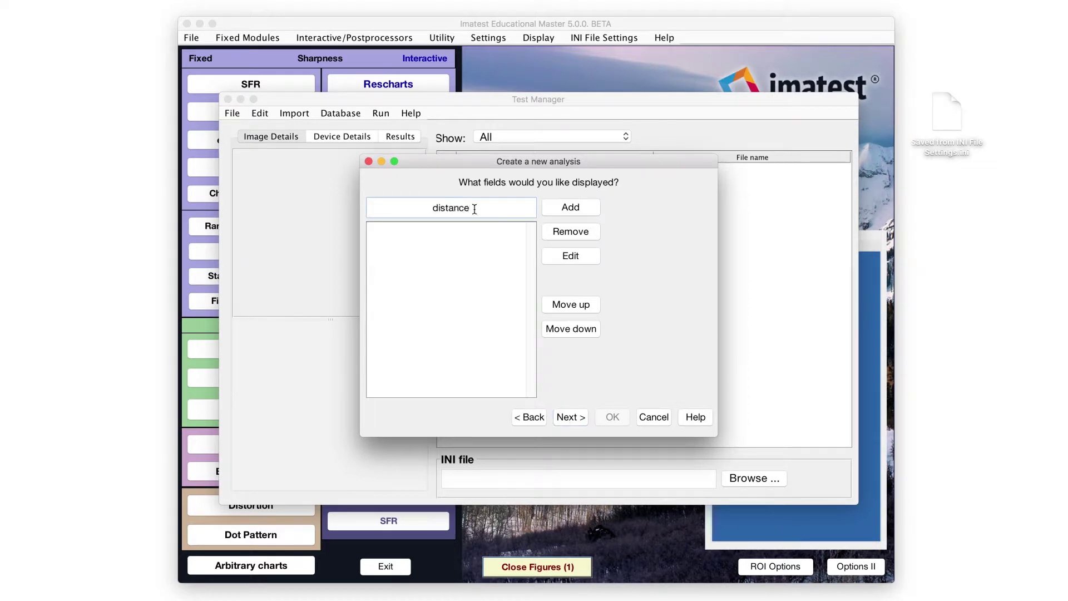
key("Return")
left_click(569, 417)
left_click(546, 282)
left_click(569, 416)
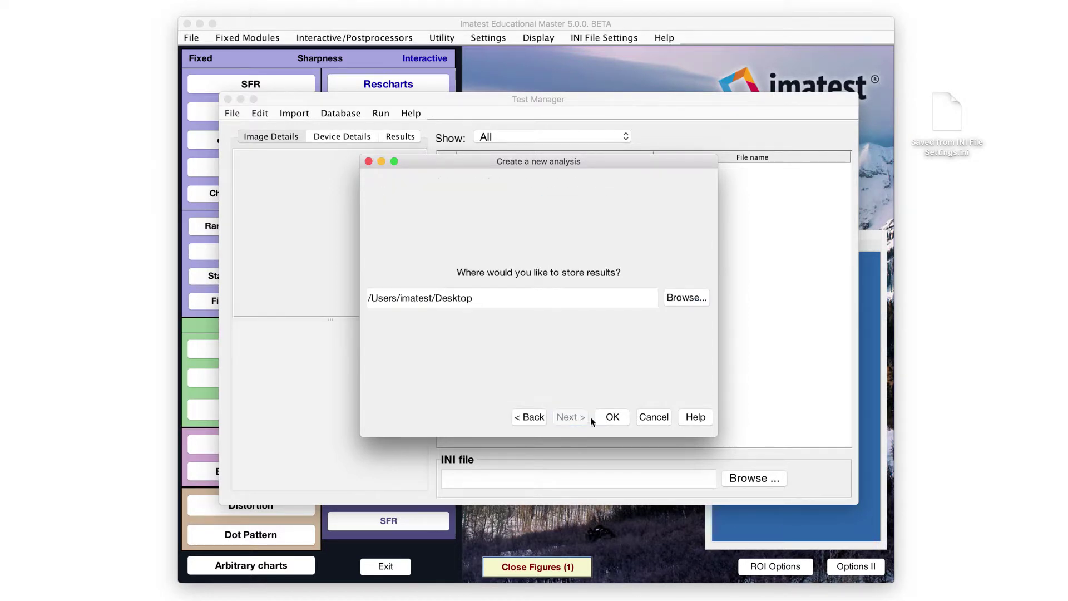
left_click(612, 416)
Load the saved INI settings file from the Desktop
left_click(753, 477)
left_click(466, 301)
left_click(253, 171)
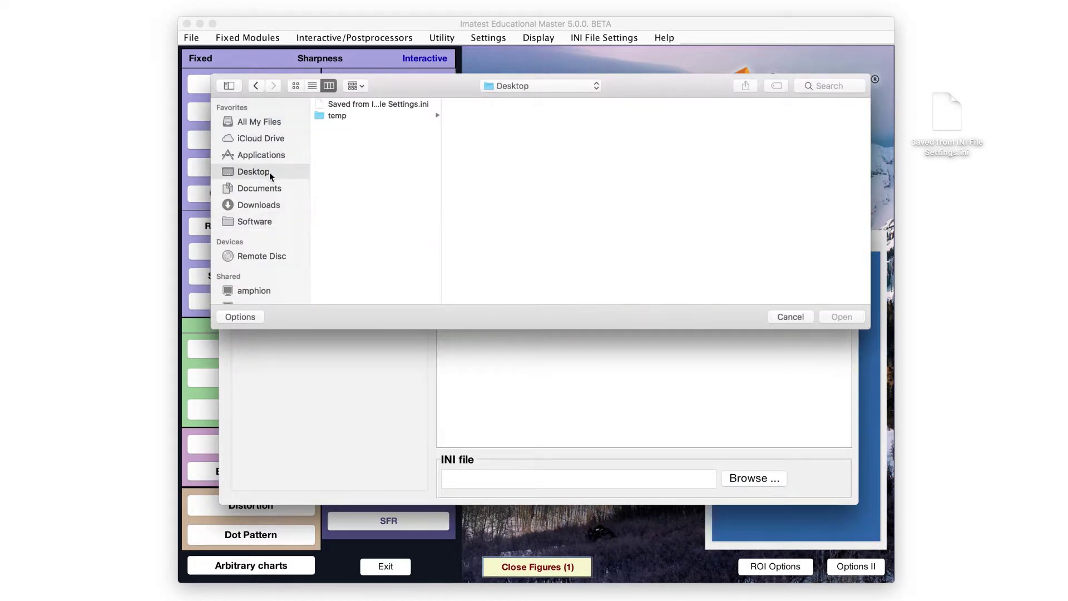
left_click(365, 104)
left_click(833, 318)
Check the database image import list and close it without importing
left_click(294, 113)
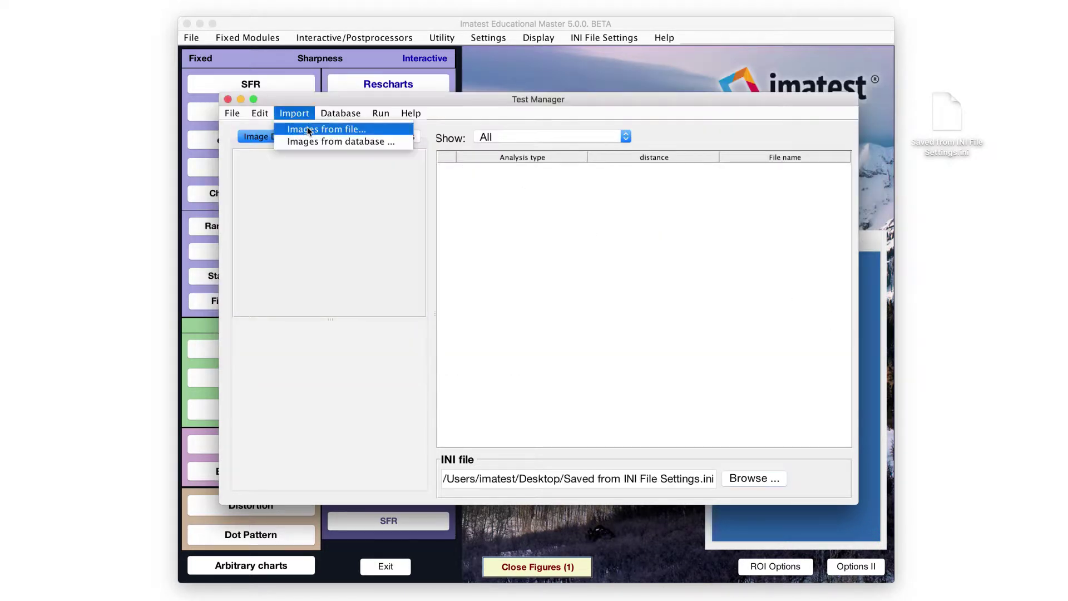
left_click(325, 128)
left_click(859, 518)
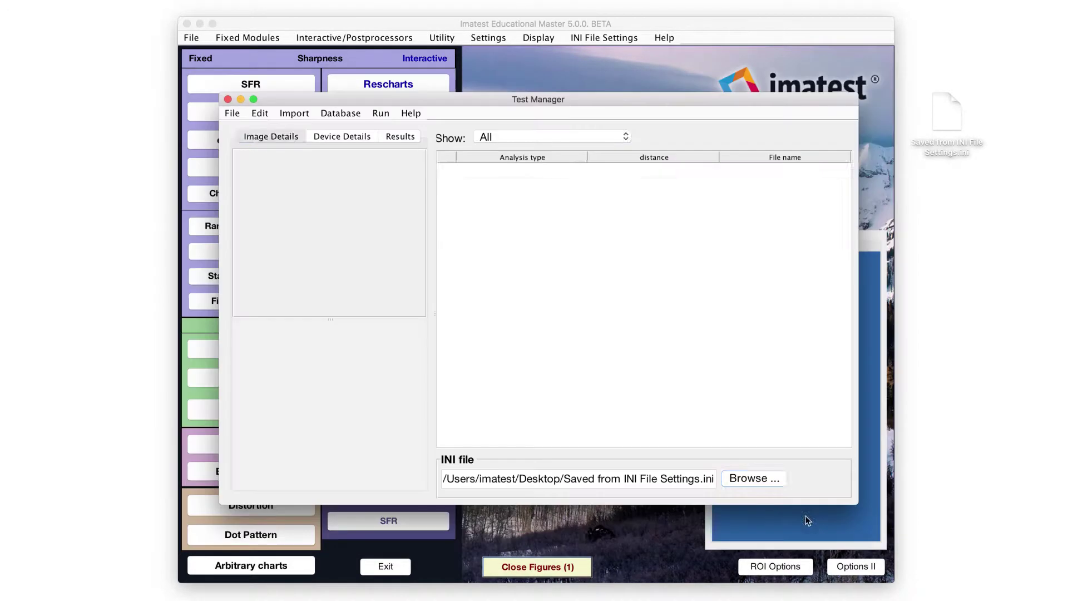
Enter distance 60 for the test images and analyze all listed images
left_click(578, 231)
left_click(538, 221)
left_click(650, 231)
type("60")
left_click(381, 112)
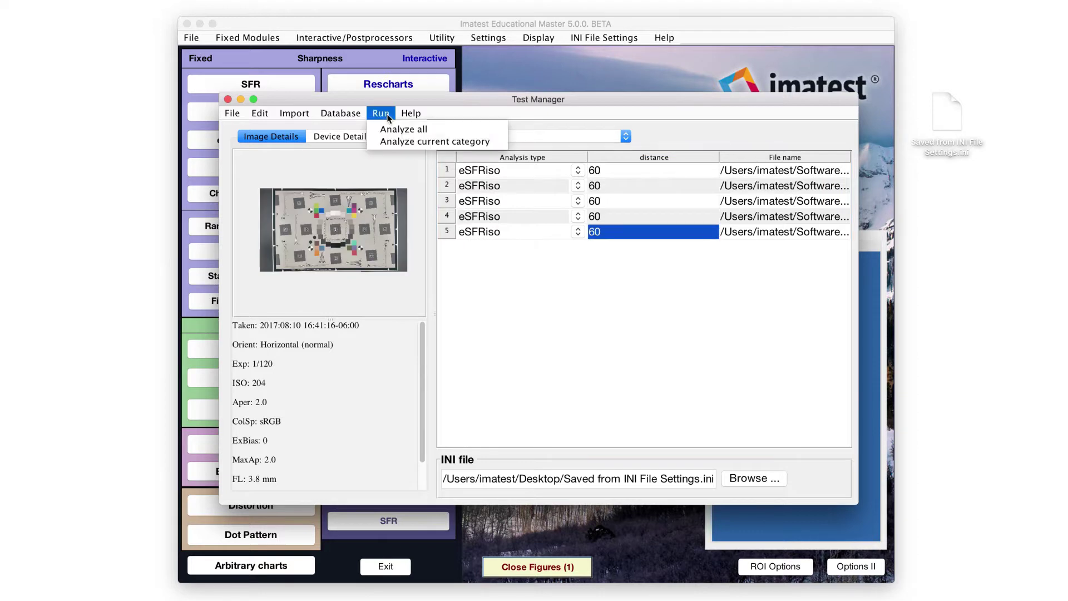
left_click(402, 129)
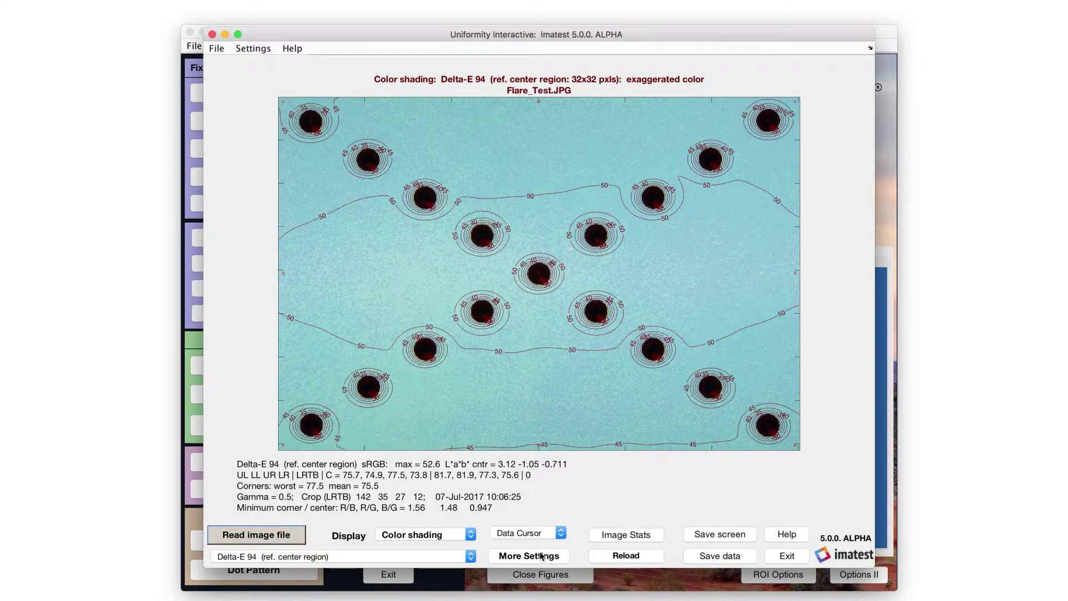
Set flare to 'ISO 18844 flare: linearize with Color space', rerun, and display ISO 18844 flare results
left_click(539, 558)
left_click(613, 352)
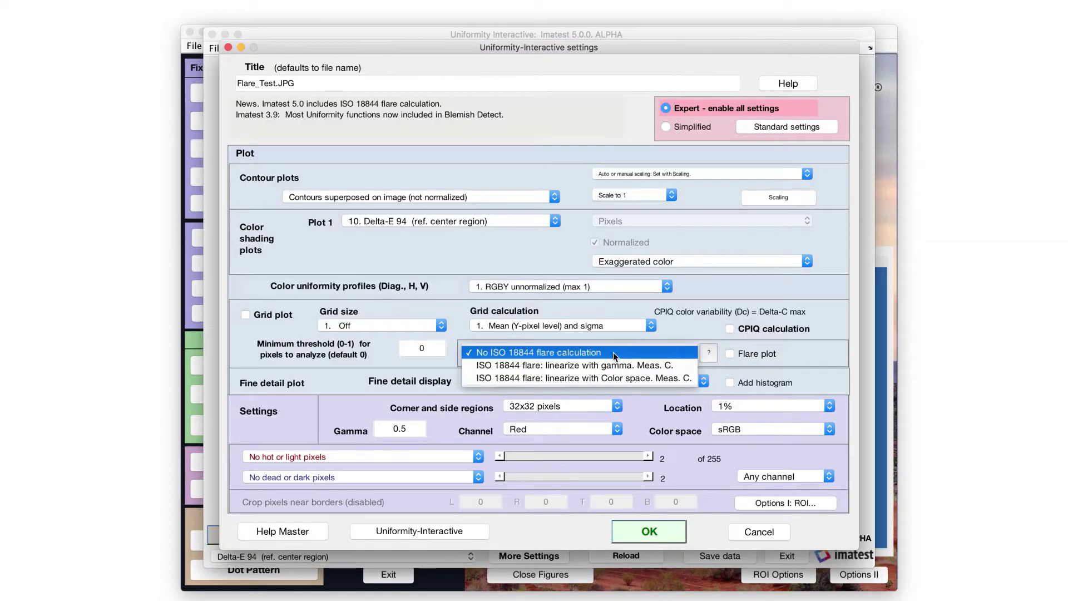
left_click(611, 380)
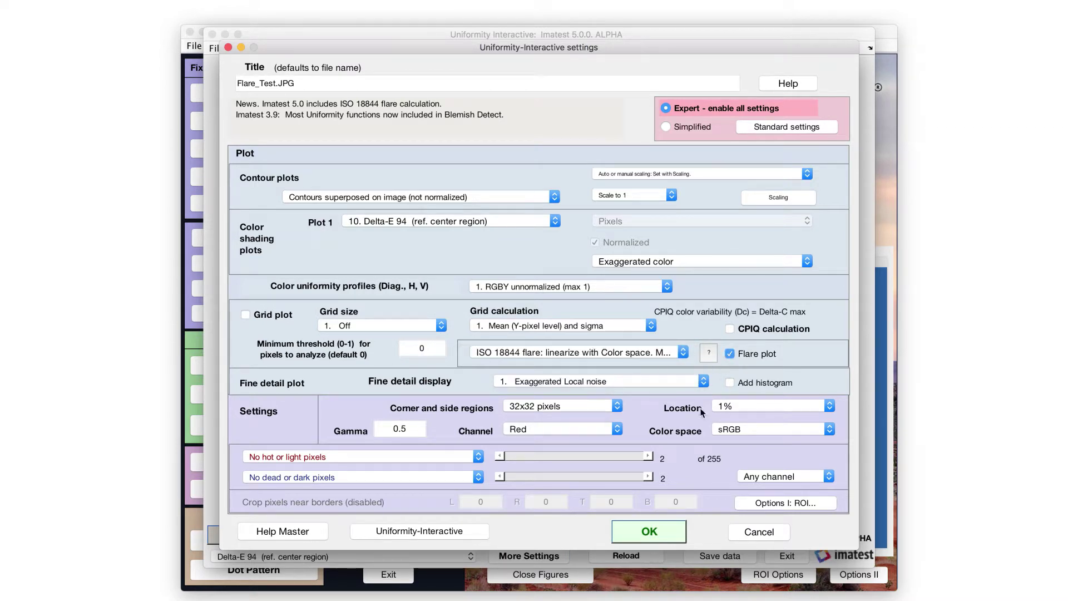
left_click(649, 531)
left_click(425, 535)
left_click(434, 576)
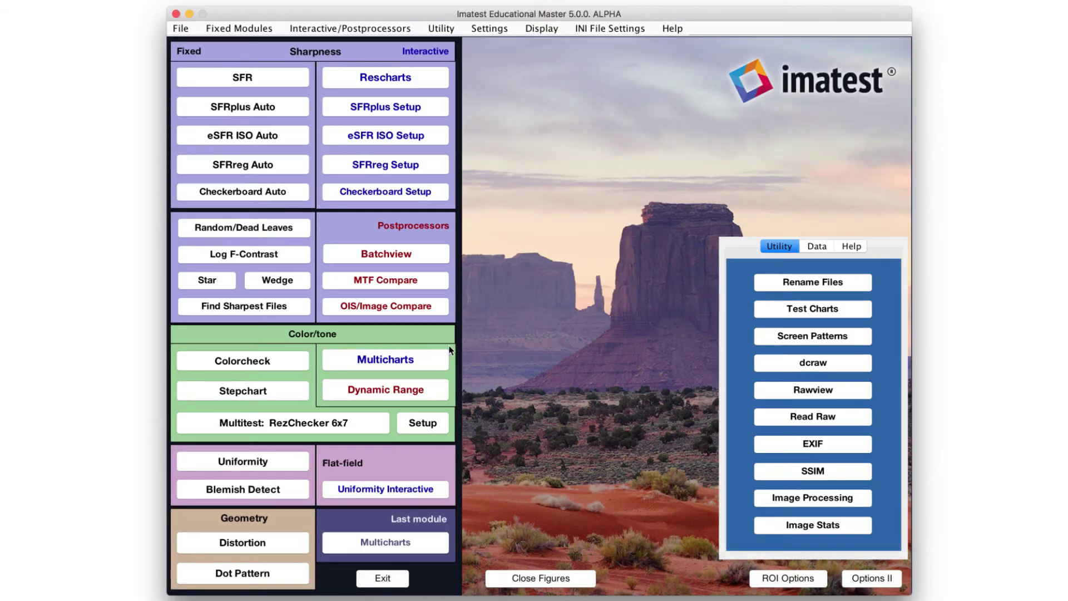
Analyze the ContRes photo as a Contrast Resolution (20-patch) chart in Express mode, then display the image
left_click(448, 350)
left_click(730, 268)
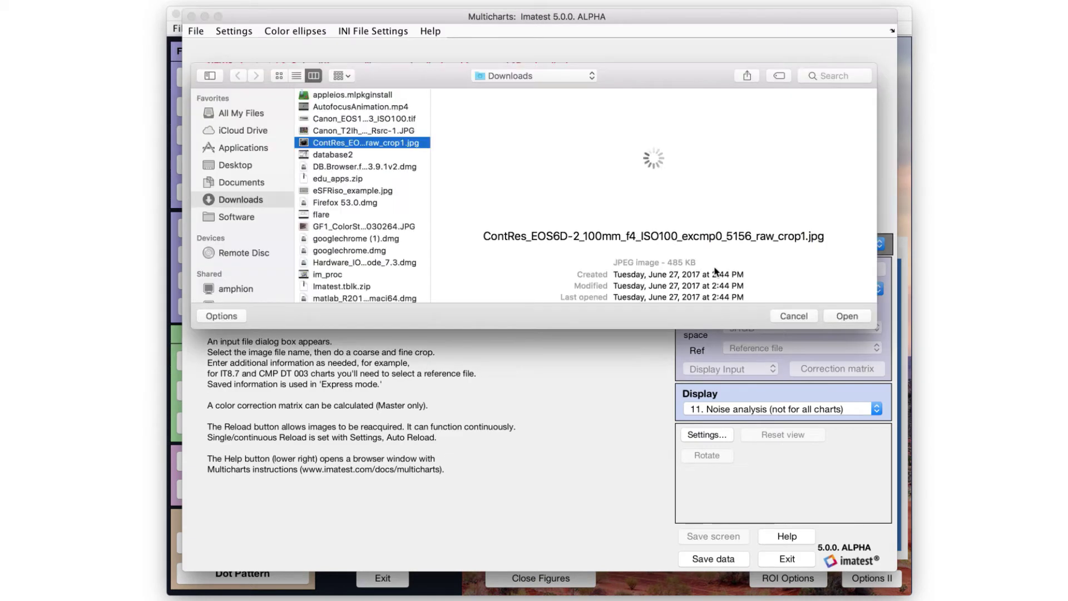
left_click(843, 316)
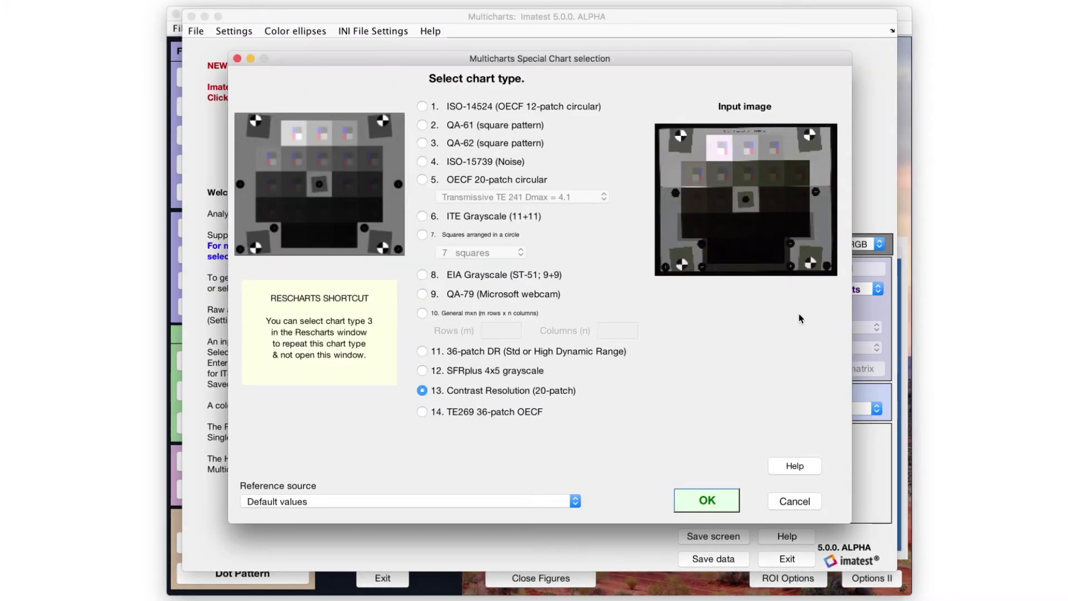
left_click(705, 501)
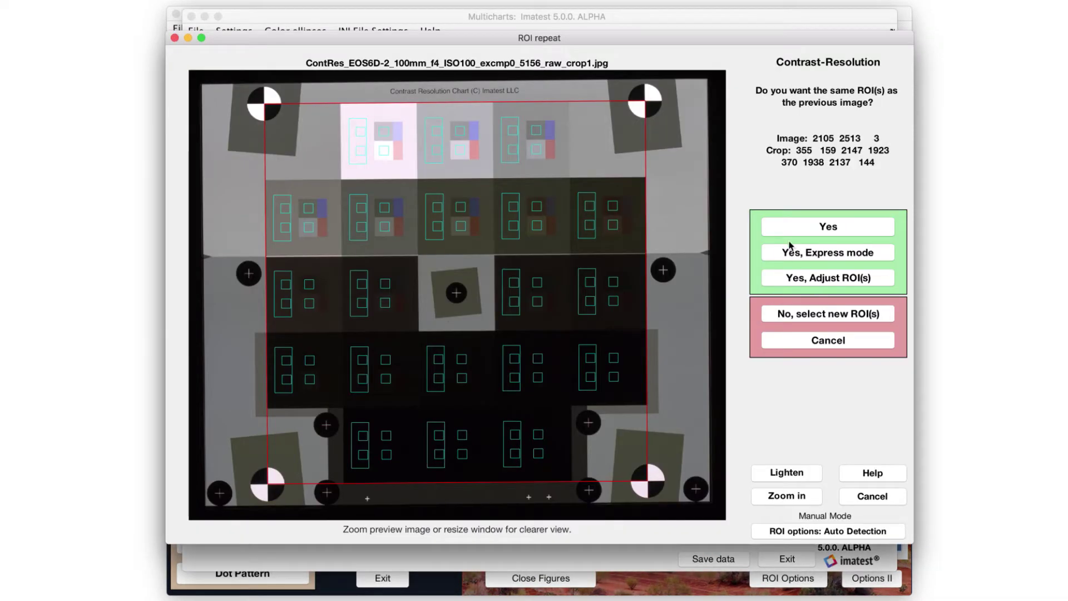
left_click(826, 252)
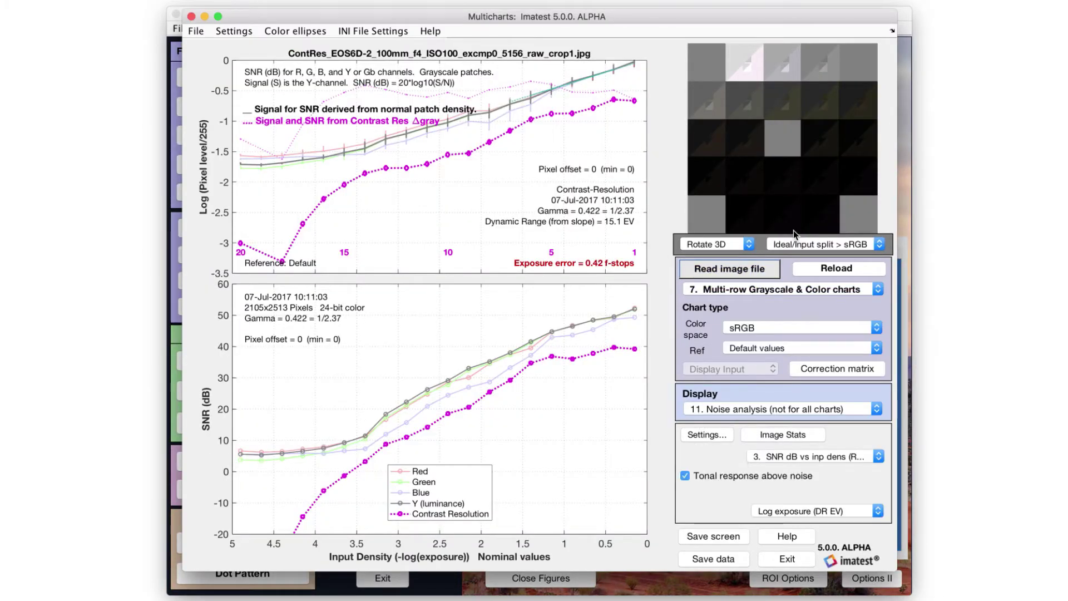
left_click(811, 415)
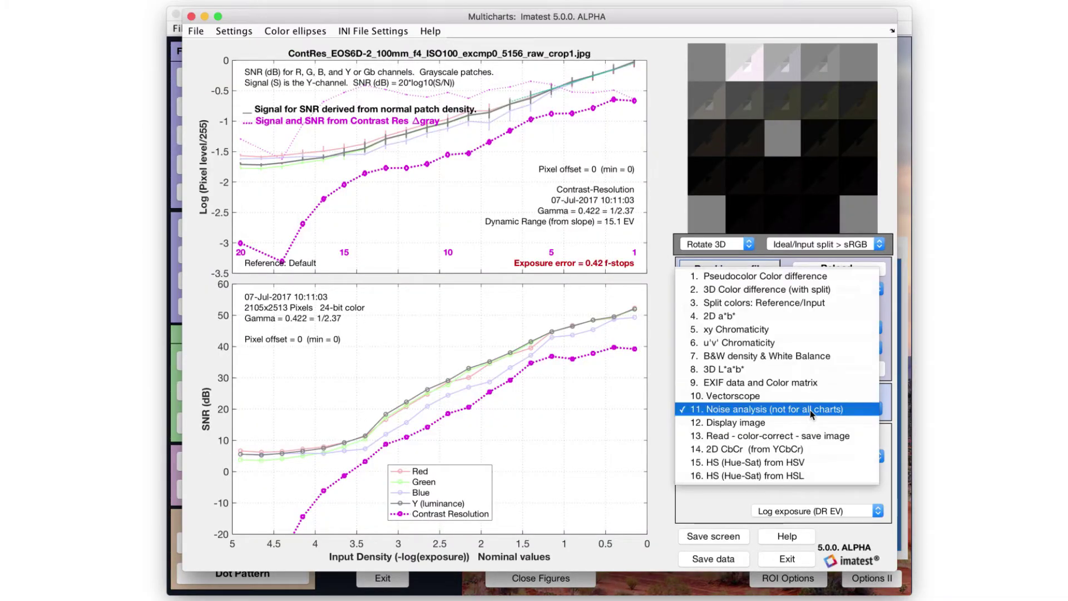
left_click(810, 410)
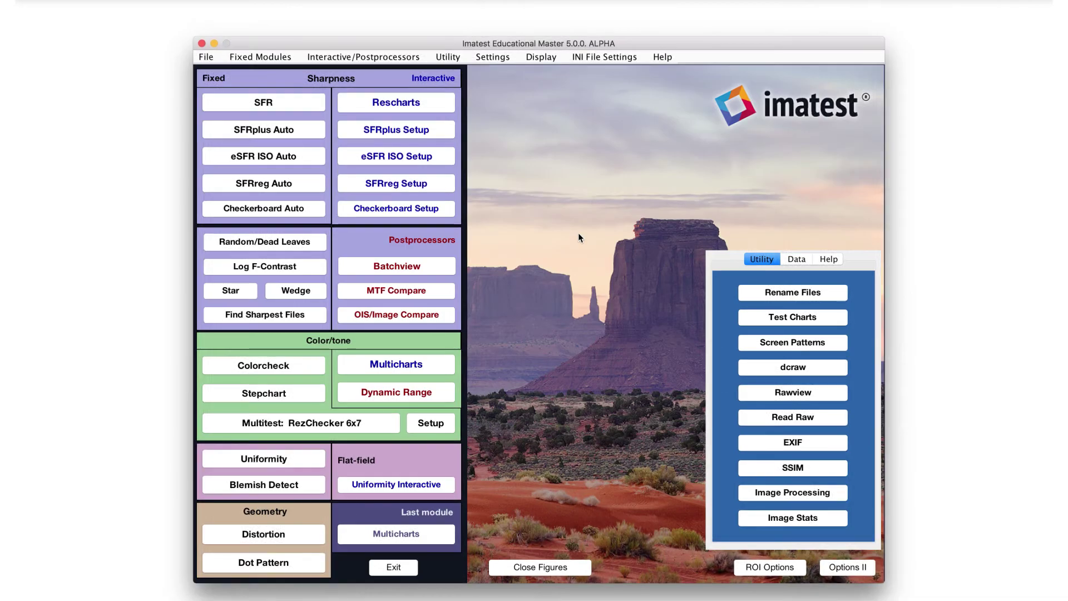
Load the chart photo in Image Stats and plot an X cross-section through the upper patches
left_click(793, 517)
left_click(843, 328)
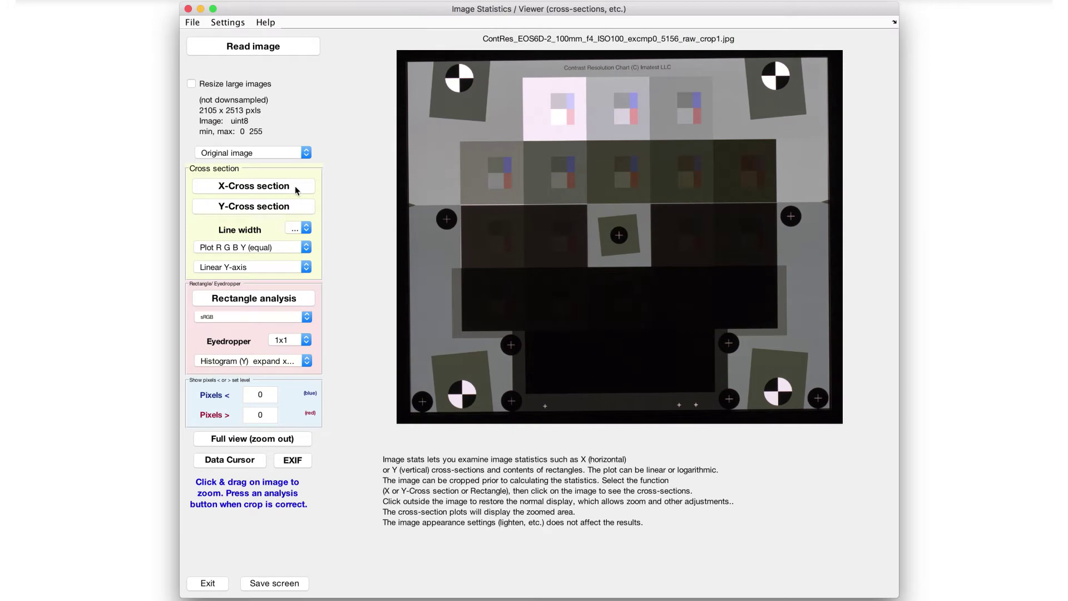
left_click(294, 186)
left_click(503, 154)
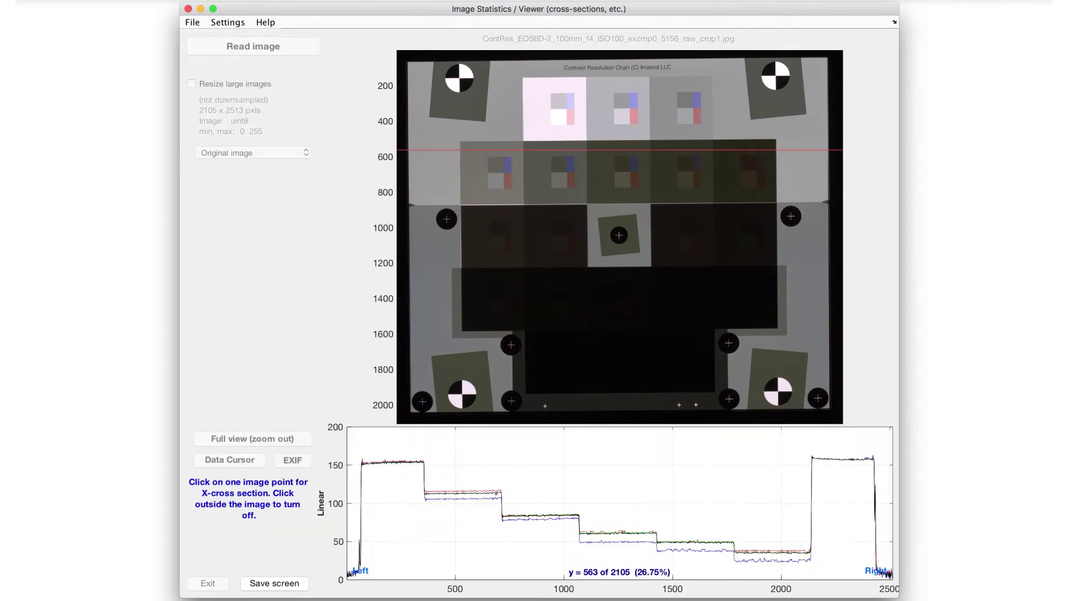
Turn off the cross-section and measure statistics in a rectangle near the upper patches
left_click(330, 188)
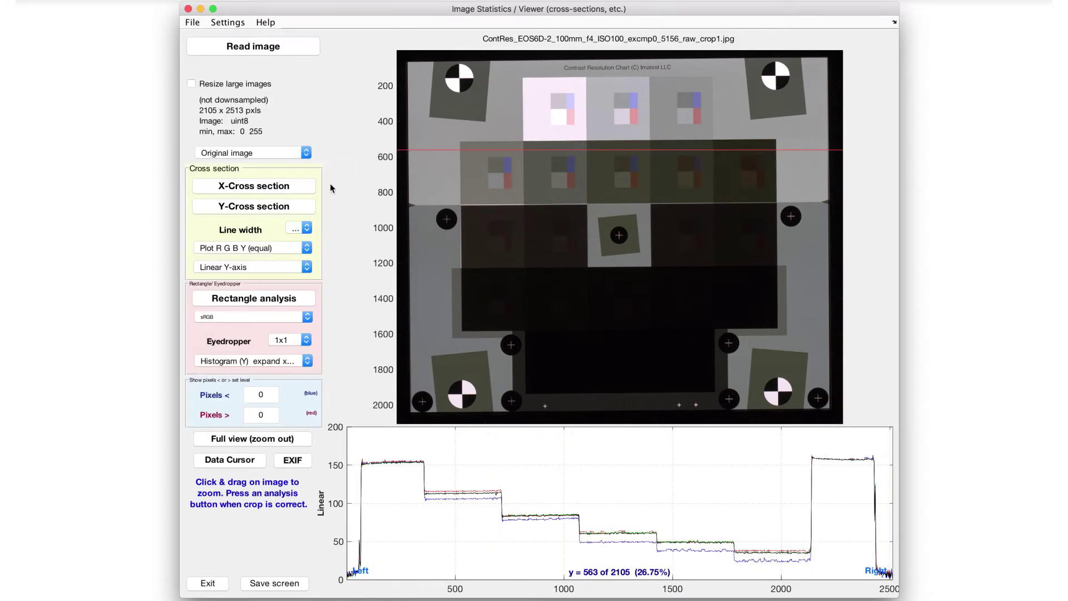
left_click(291, 298)
left_click_drag(504, 153, 615, 148)
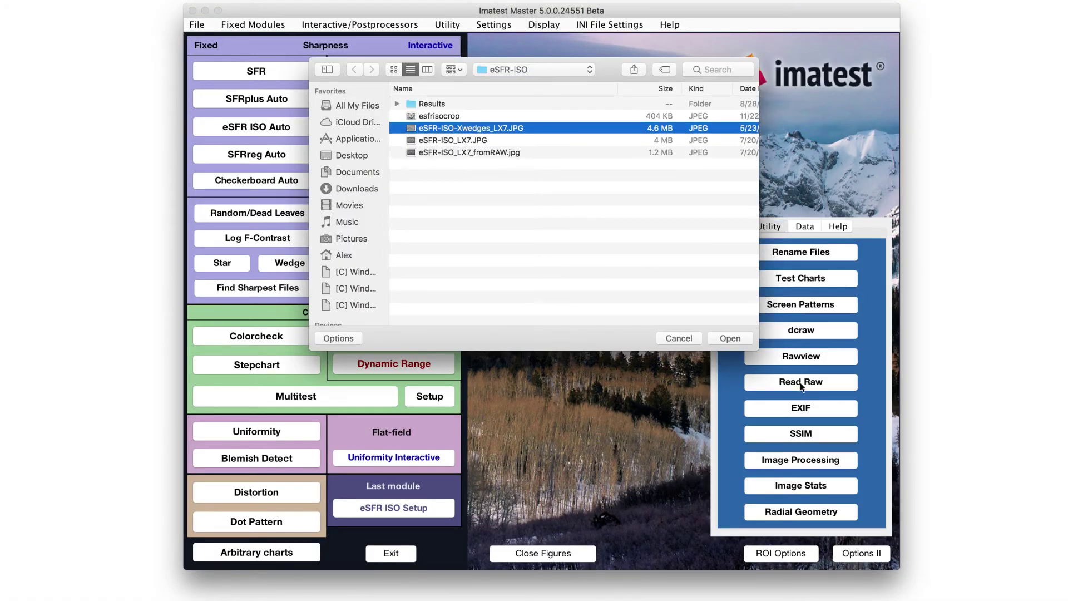
Open eSFR-ISO-Xwedges_LX7.JPG and set Wedges to 4 + 4 + 8 corners in More settings
double_click(446, 140)
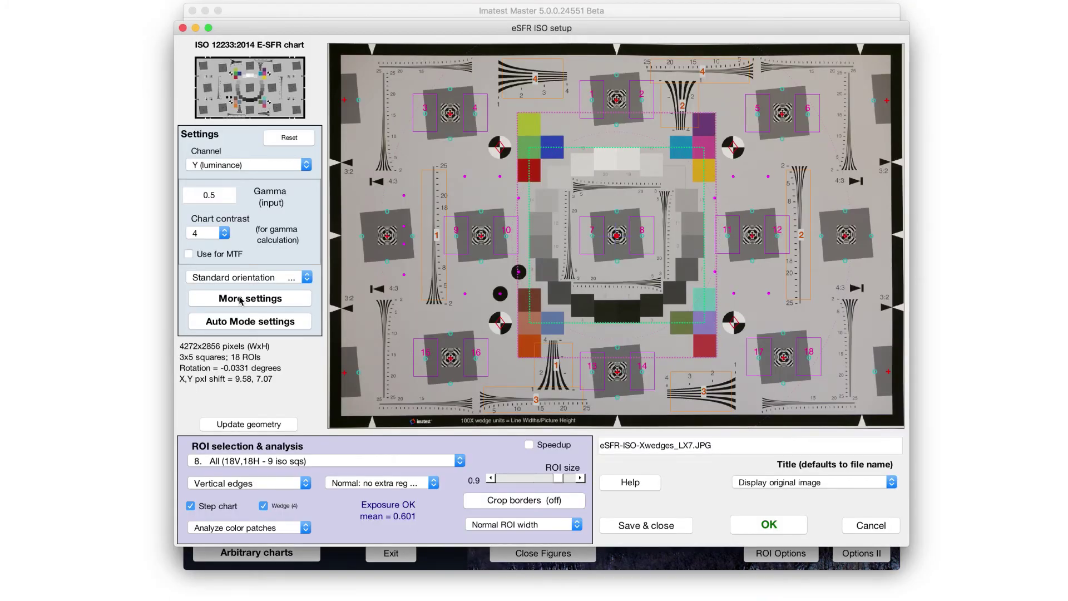
left_click(241, 297)
left_click(624, 405)
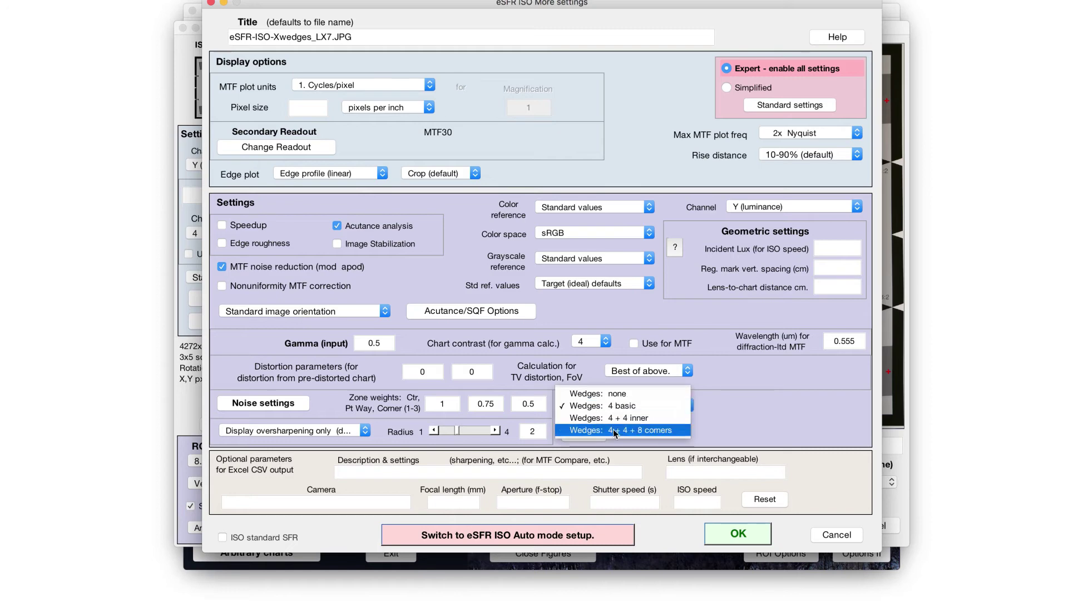
left_click(615, 430)
left_click(738, 534)
Run the eSFR ISO analysis and display the 20. Multi-Wedge summary
left_click(760, 527)
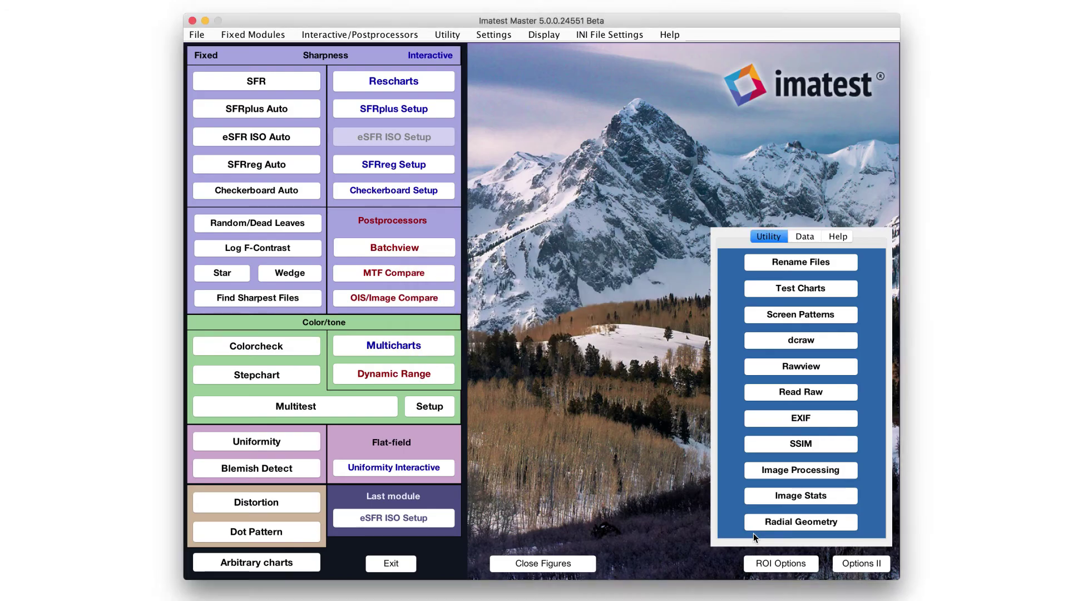
left_click(766, 388)
left_click(765, 594)
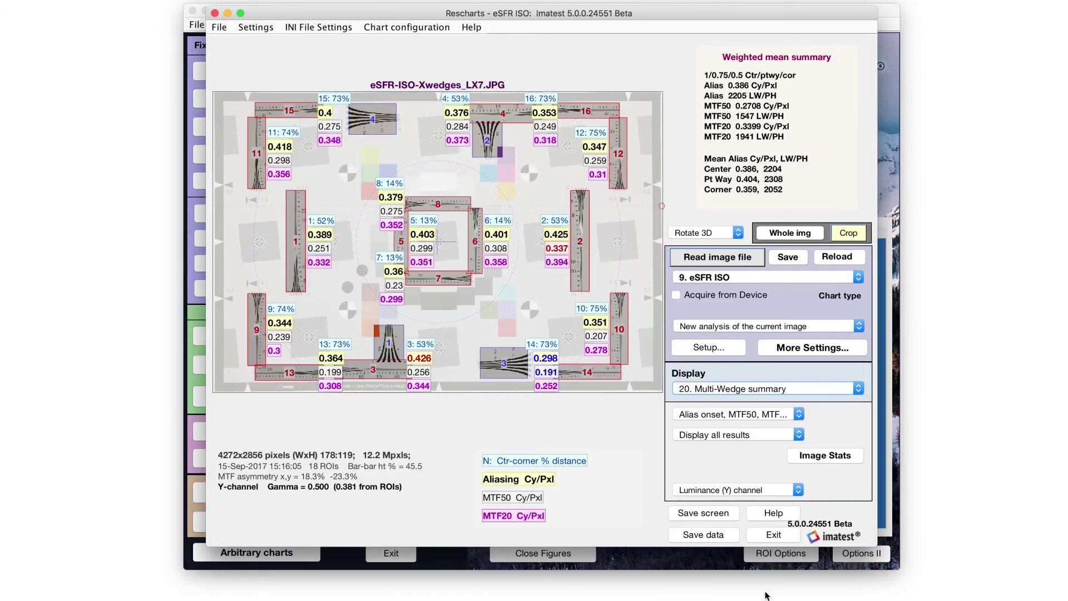